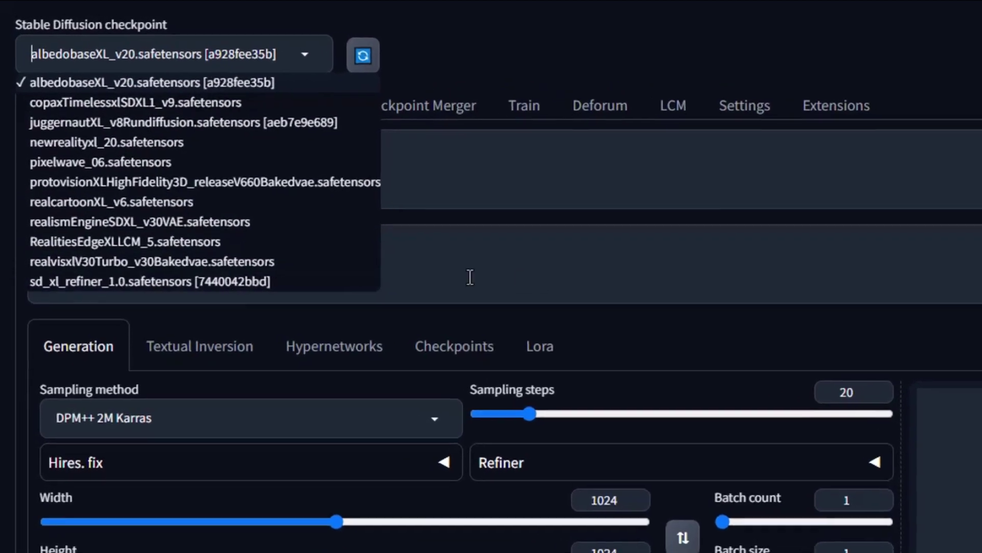
# Select albedobaseXL_v20.safetensors as the active Stable Diffusion checkpoint.
pyautogui.click(470, 277)
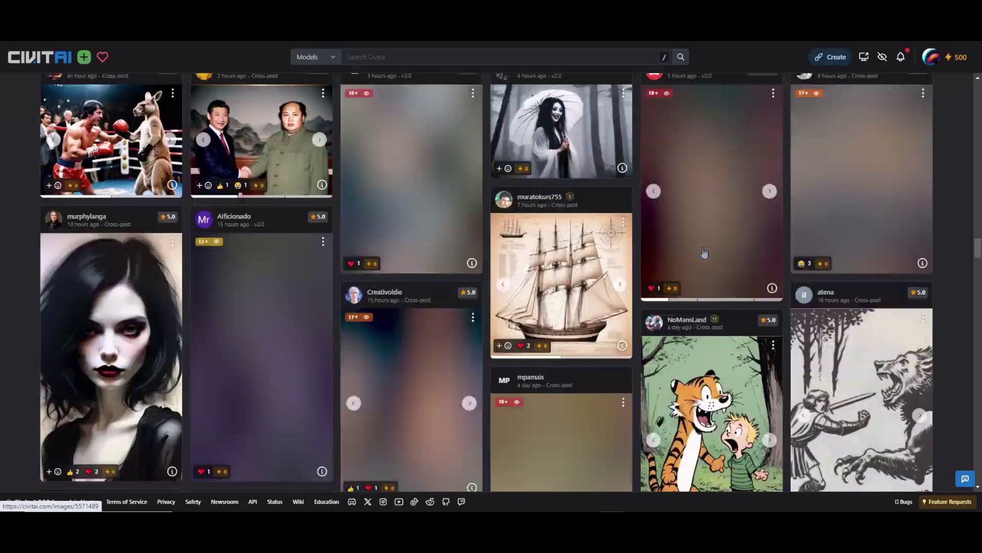
# Scroll down the AlbedoBase XL Civitai page into its sample image gallery.
pyautogui.scroll(-15, 749, 358)
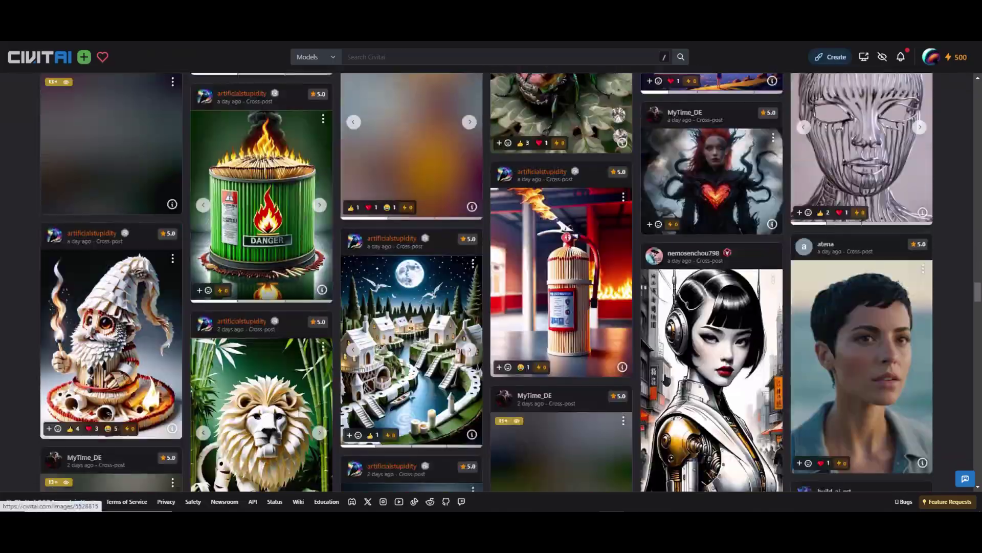
pyautogui.scroll(-15, 665, 379)
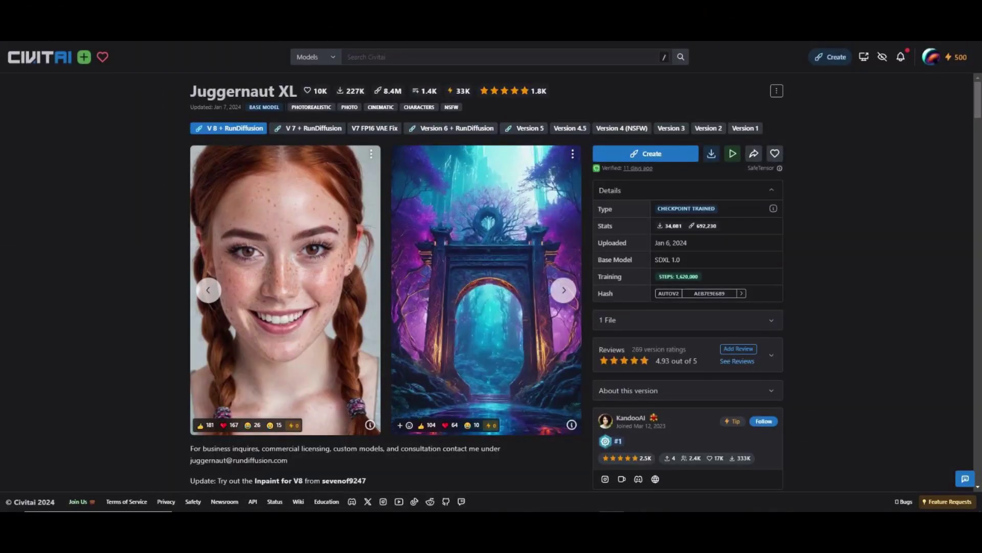
# Scroll the Juggernaut XL page past Discussion into the Gallery grid of samples.
pyautogui.scroll(-9, 846, 249)
pyautogui.scroll(-12, 868, 258)
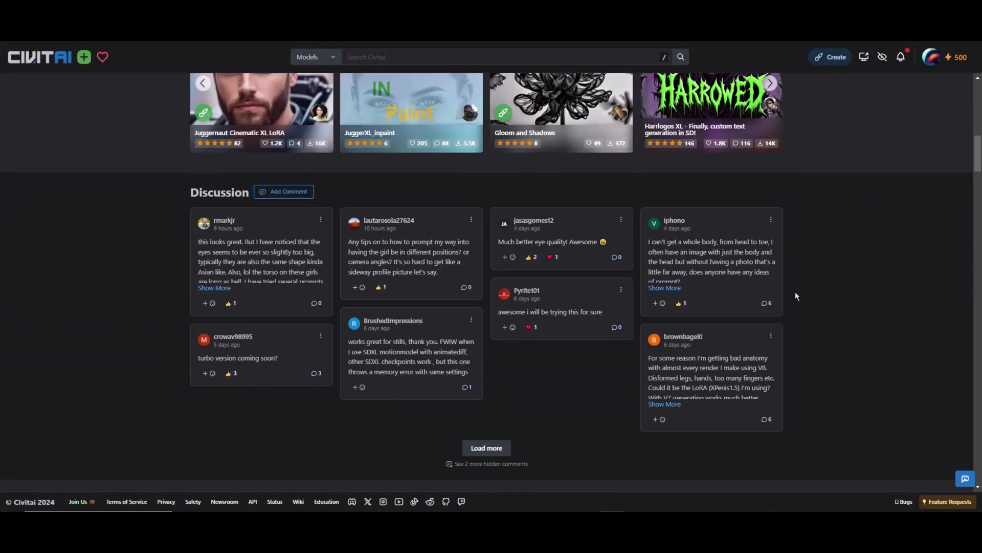
pyautogui.scroll(-15, 785, 288)
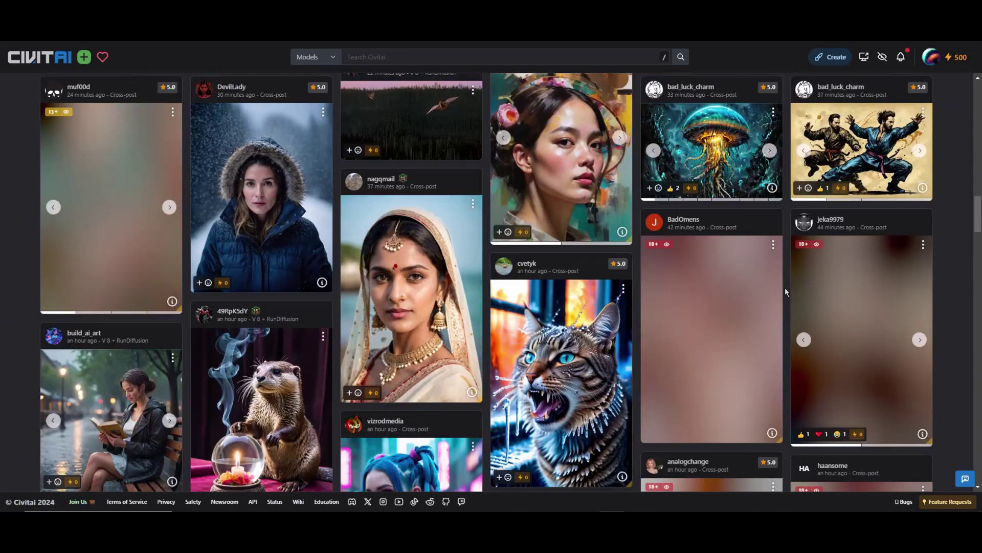
pyautogui.scroll(-8, 778, 296)
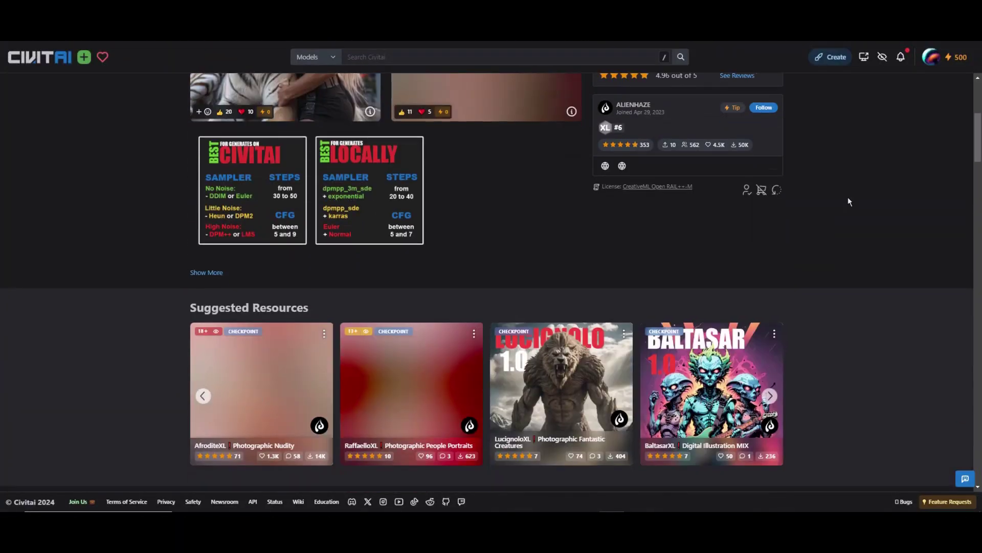
# Scroll past the recommended sampler, steps and CFG settings into the Gallery images.
pyautogui.scroll(-10, 848, 199)
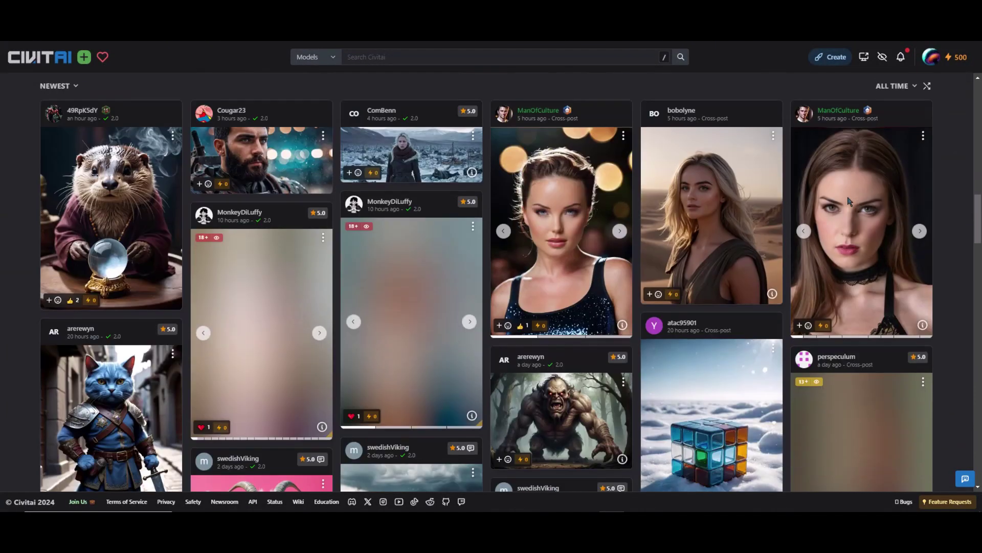
pyautogui.scroll(-5, 829, 323)
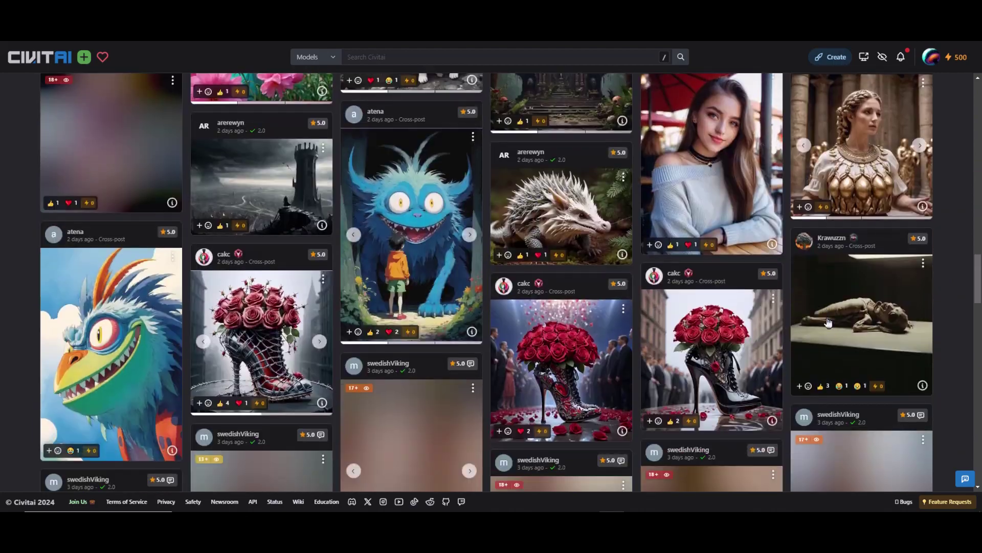
pyautogui.scroll(-5, 824, 322)
pyautogui.scroll(-15, 808, 266)
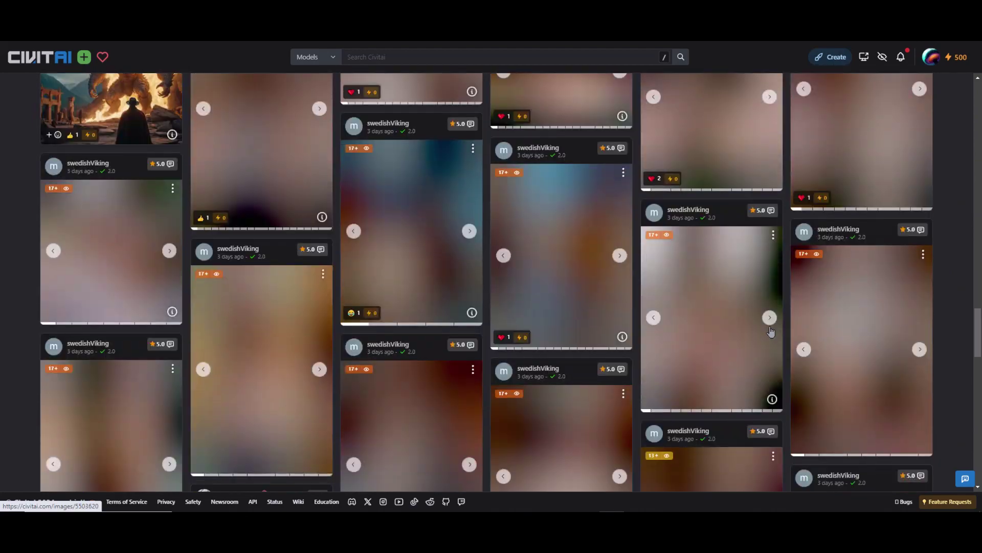
pyautogui.scroll(-10, 769, 332)
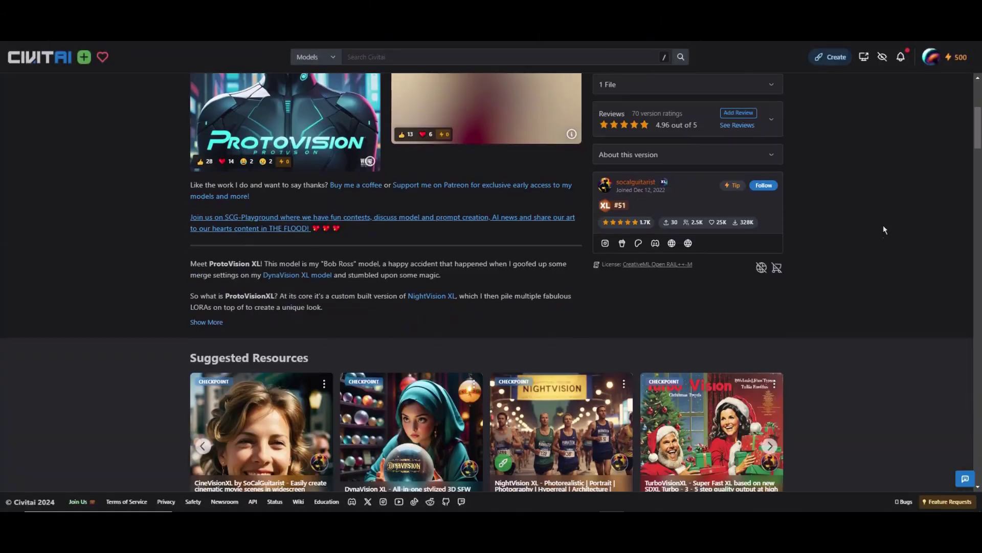
# Scroll down the ProtoVision XL page through its Gallery grid.
pyautogui.scroll(-15, 876, 239)
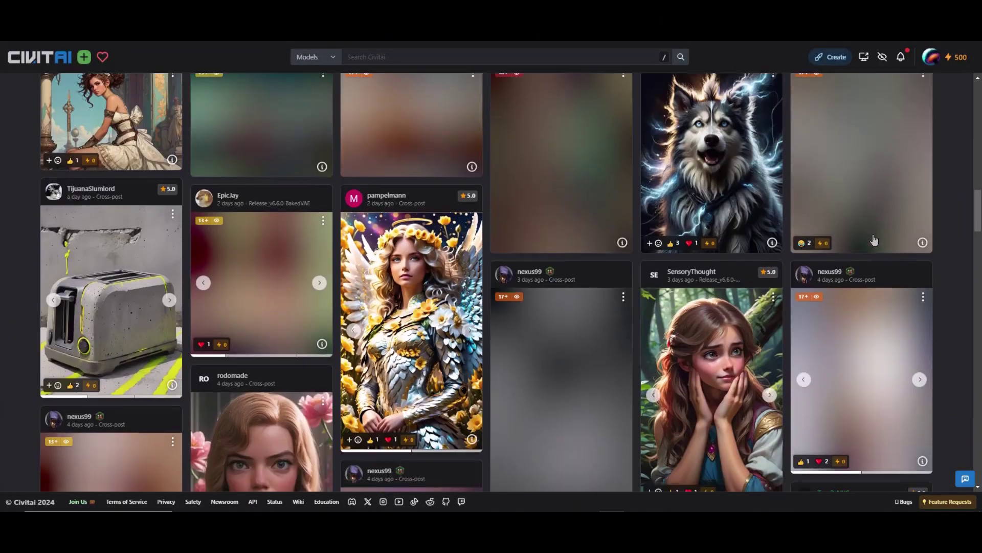
pyautogui.scroll(-6, 869, 250)
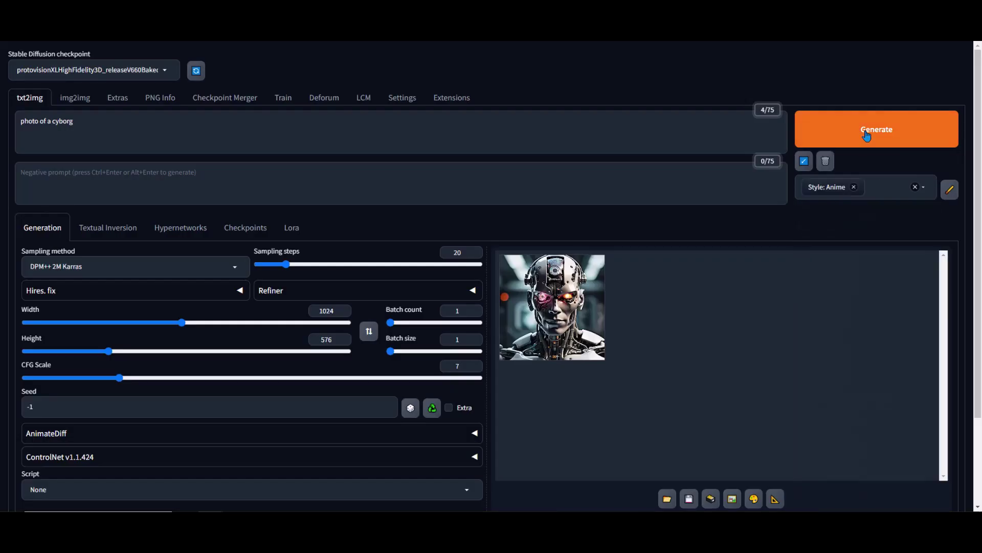
# Generate the cyborg image, then regenerate it in Digital art and Comic book styles.
pyautogui.click(870, 132)
pyautogui.click(854, 187)
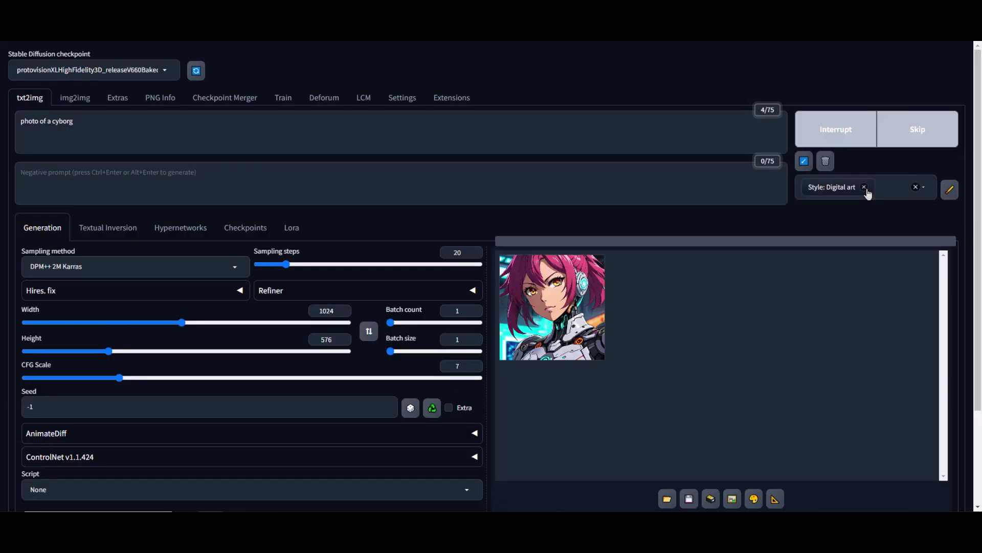
pyautogui.click(864, 187)
pyautogui.click(829, 254)
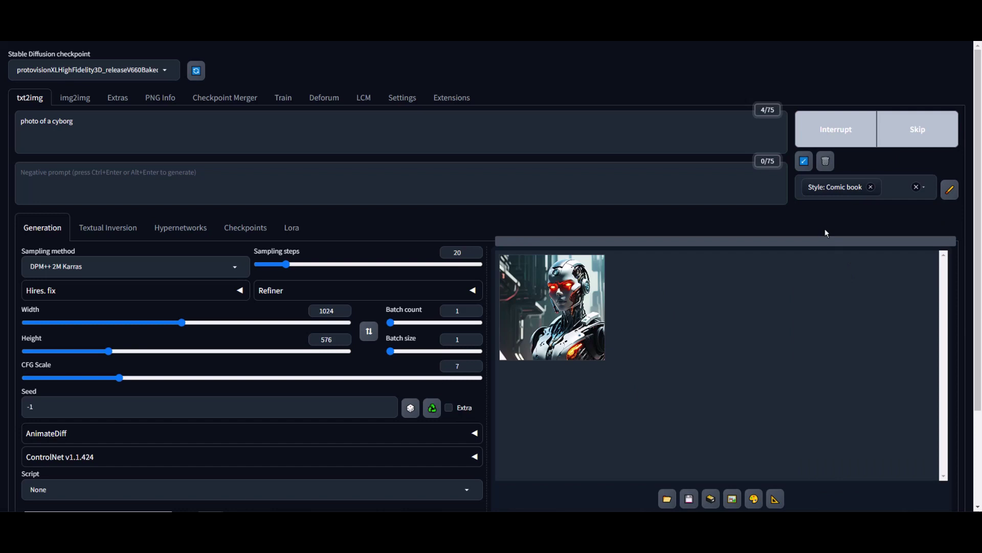
# Render the cyborg in Fantasy art and Neonpunk styles.
pyautogui.click(845, 185)
pyautogui.click(827, 286)
pyautogui.click(851, 138)
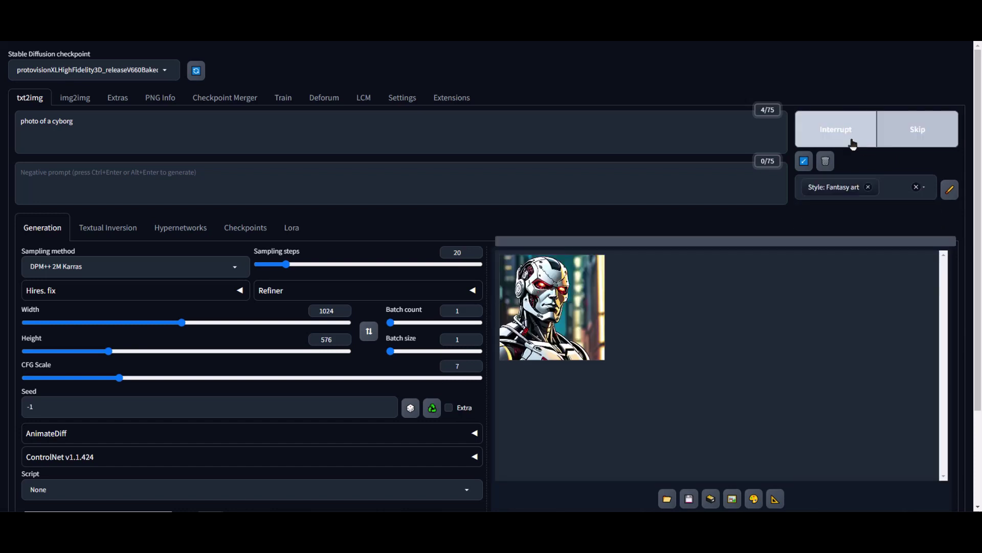
pyautogui.click(890, 187)
pyautogui.click(863, 134)
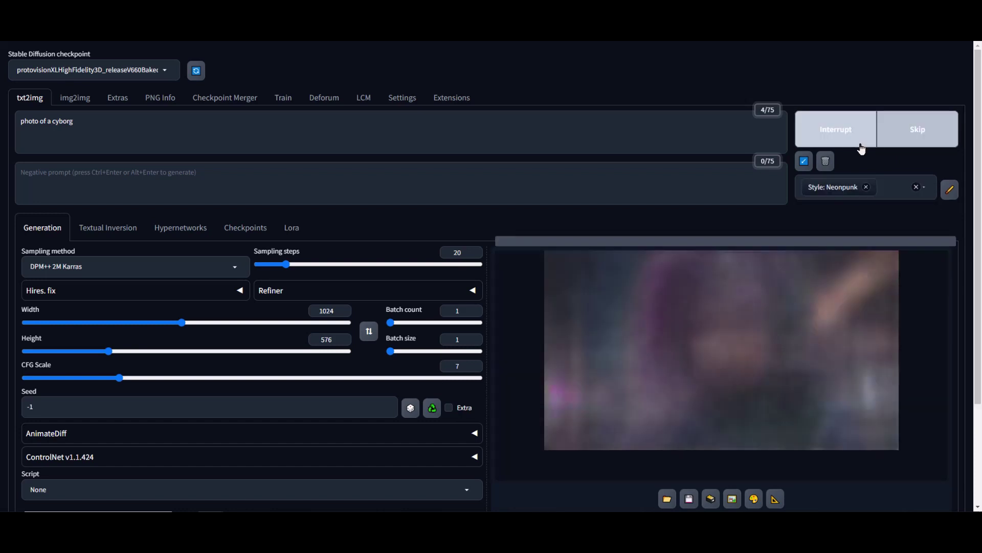
# Render the cyborg in Isometric style, then switch the style to Line art.
pyautogui.click(866, 187)
pyautogui.click(827, 301)
pyautogui.click(864, 134)
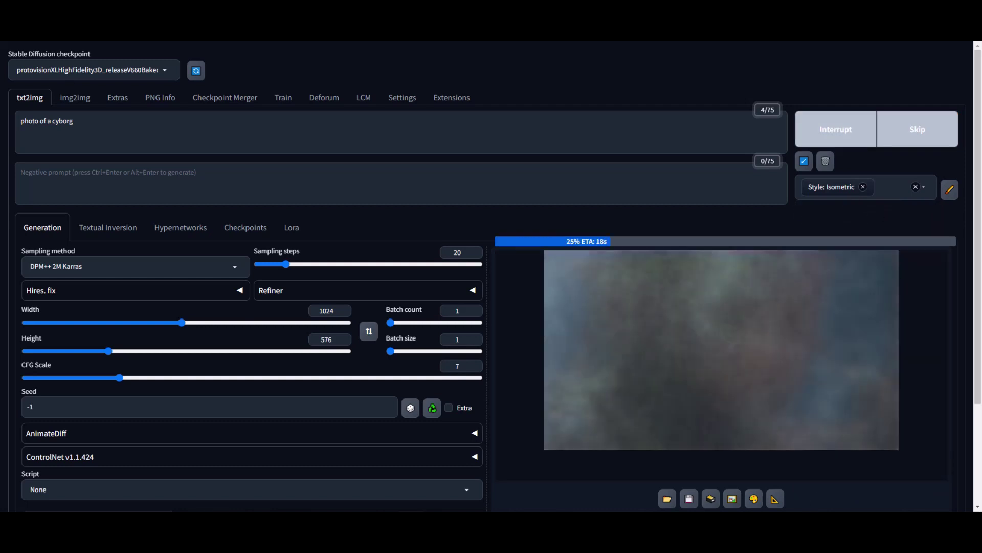
pyautogui.click(856, 192)
pyautogui.click(892, 277)
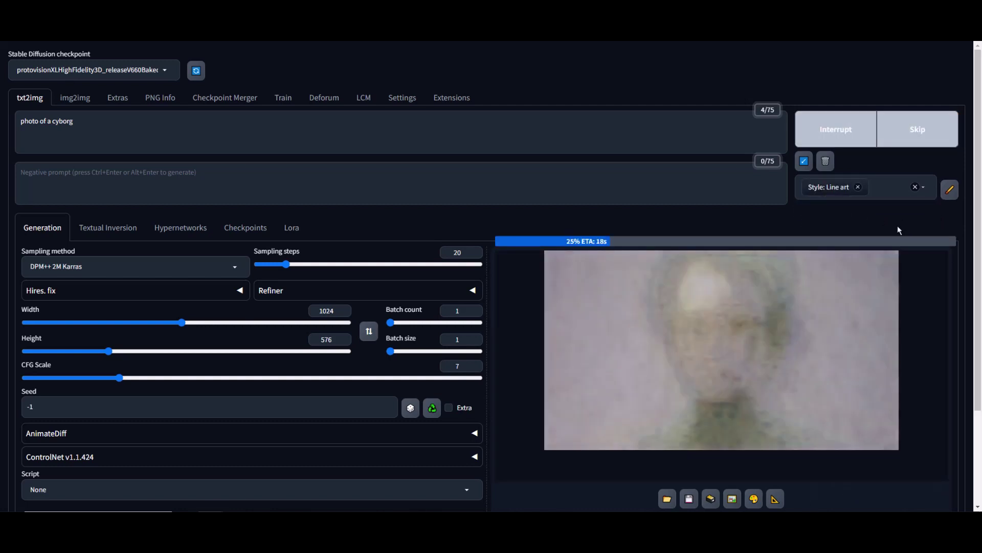
# Switch the style to Cinematic, then to pixel art.
pyautogui.click(894, 198)
pyautogui.click(844, 304)
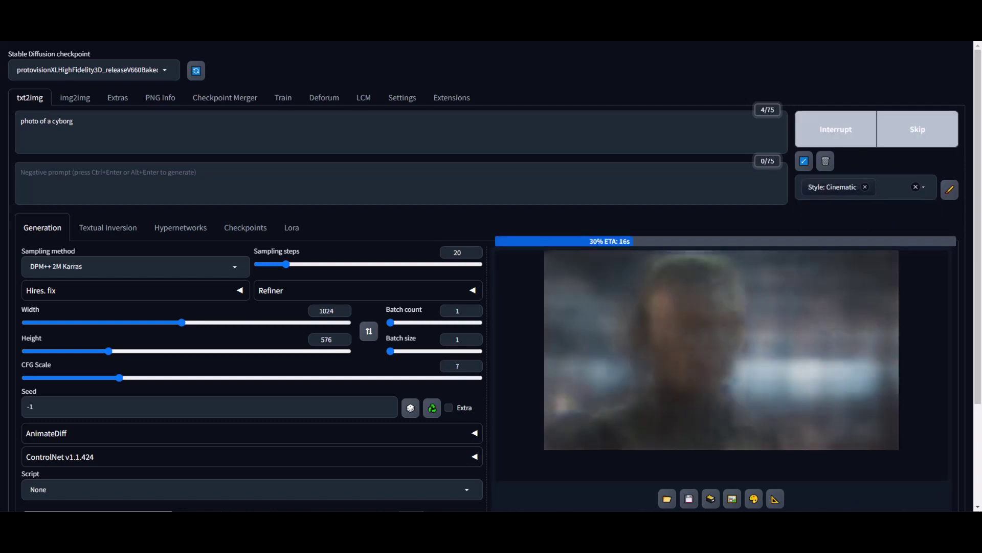
pyautogui.click(895, 197)
pyautogui.click(853, 255)
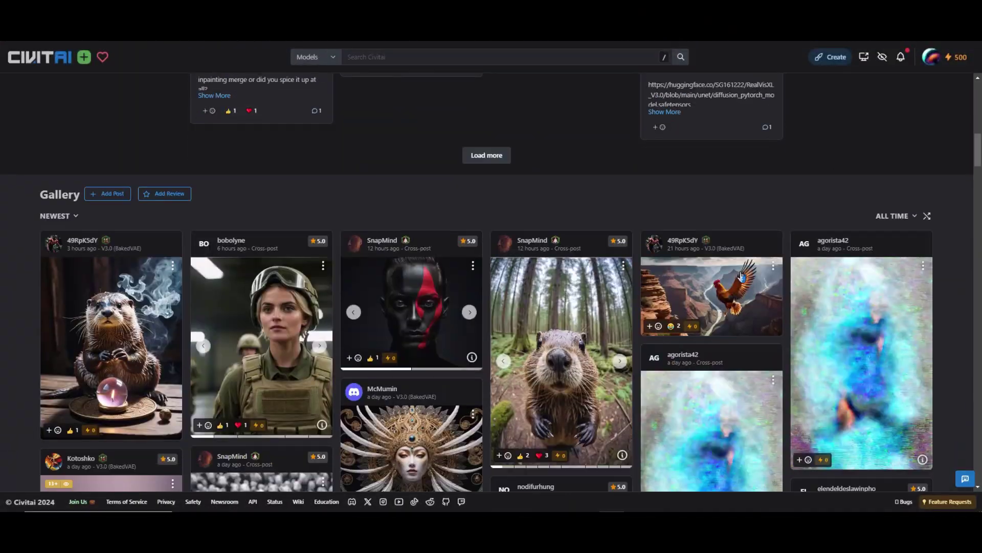
# Scroll the RealVisXL V3.0 page past Discussion into its V3.0 (BakedVAE) gallery.
pyautogui.scroll(-20, 688, 322)
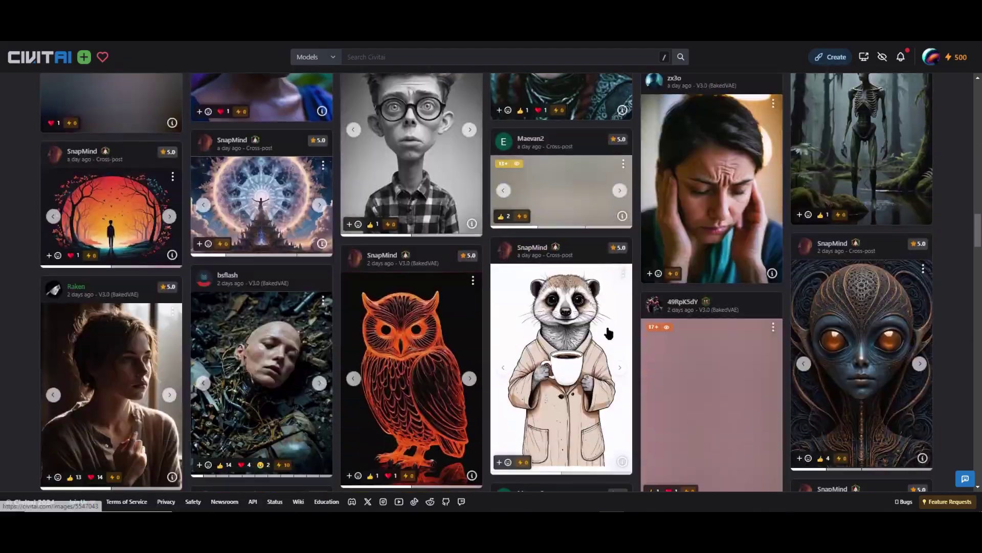
pyautogui.scroll(-20, 506, 306)
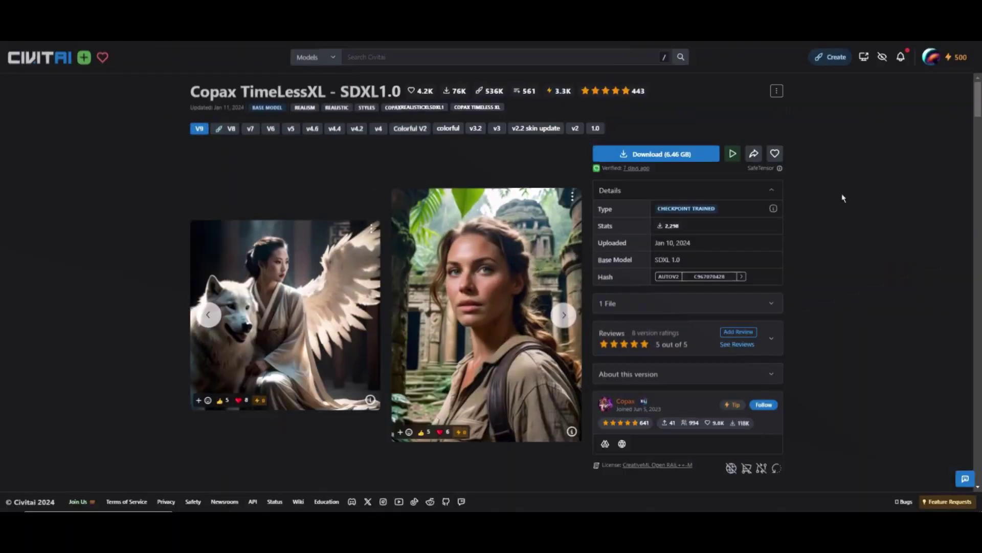
# Scroll down the Copax TimeLessXL page through its V9 Gallery images.
pyautogui.scroll(-20, 870, 205)
pyautogui.scroll(-20, 864, 233)
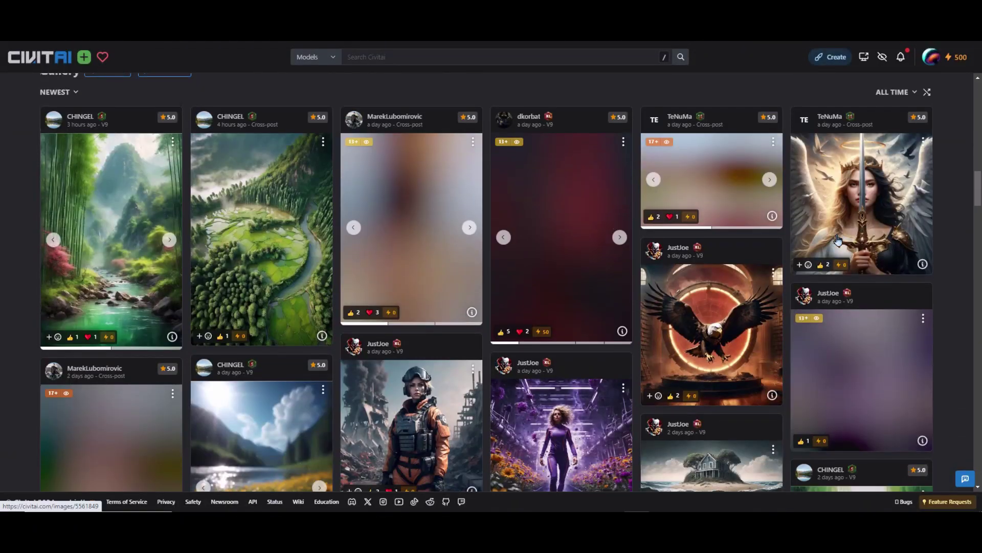
pyautogui.scroll(-20, 822, 251)
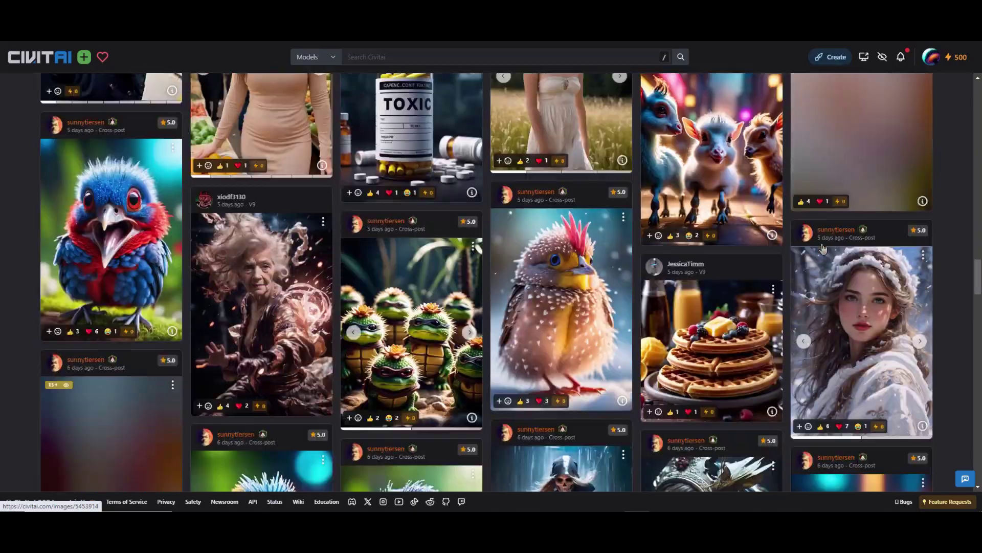
pyautogui.scroll(-20, 822, 251)
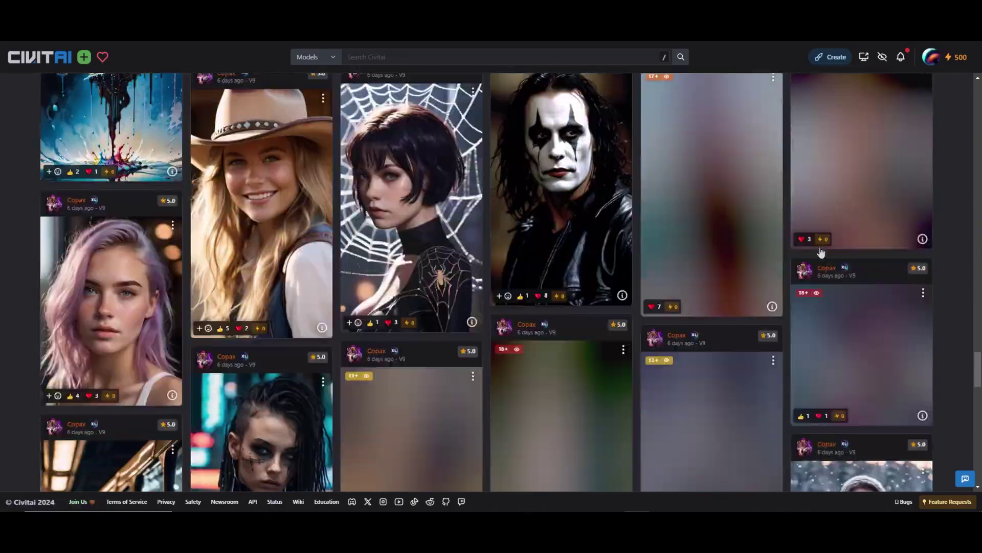
pyautogui.scroll(-10, 821, 252)
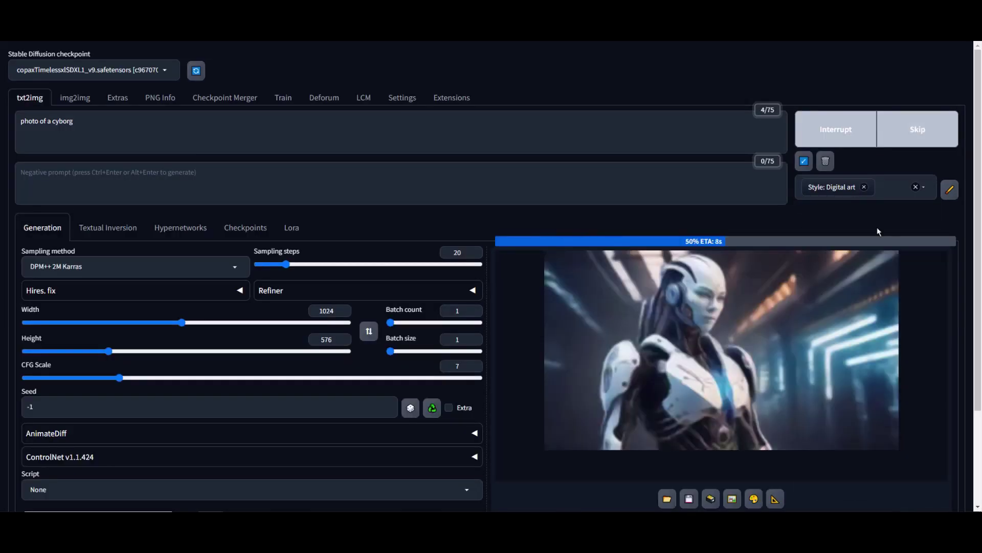
# Change the prompt style for the next Copax TimeLessXL cyborg render.
pyautogui.click(851, 290)
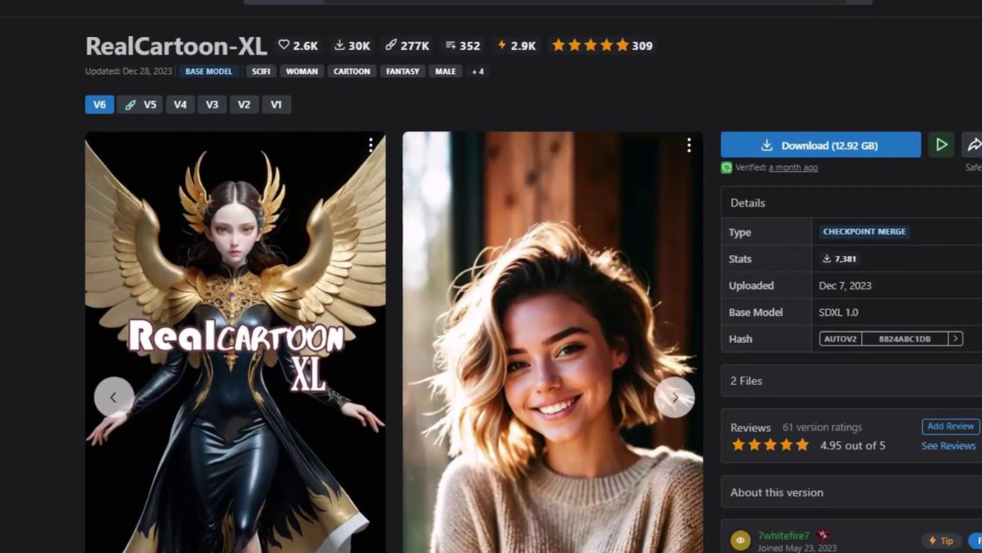
# Scroll the RealCartoon-XL page past Discussion into its V6 Gallery grid.
pyautogui.scroll(-15, 855, 195)
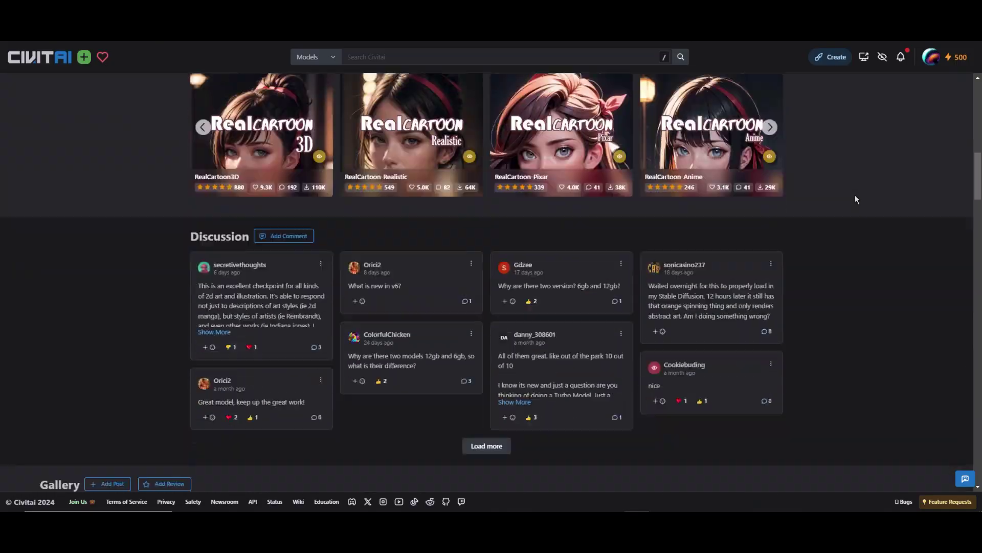
pyautogui.scroll(-20, 855, 195)
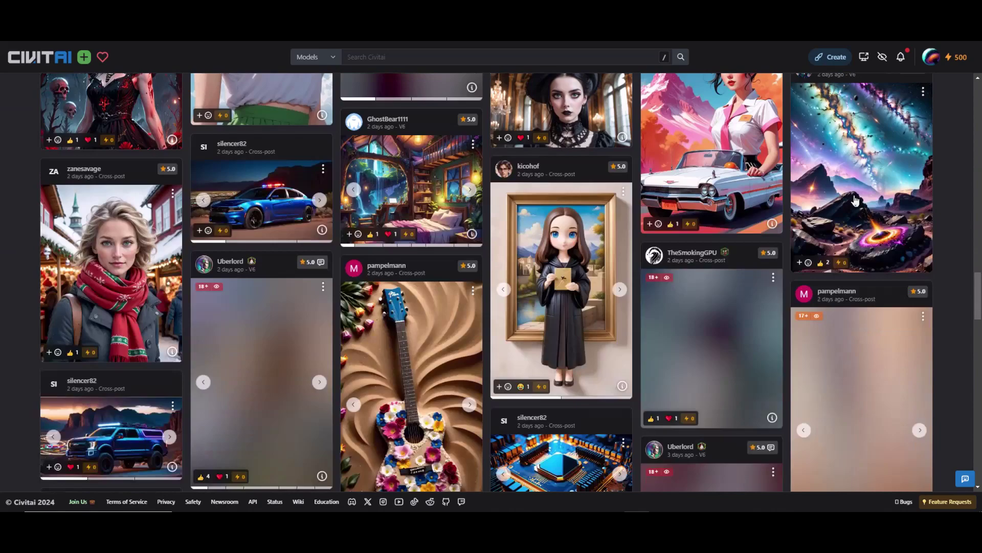
pyautogui.scroll(-20, 854, 203)
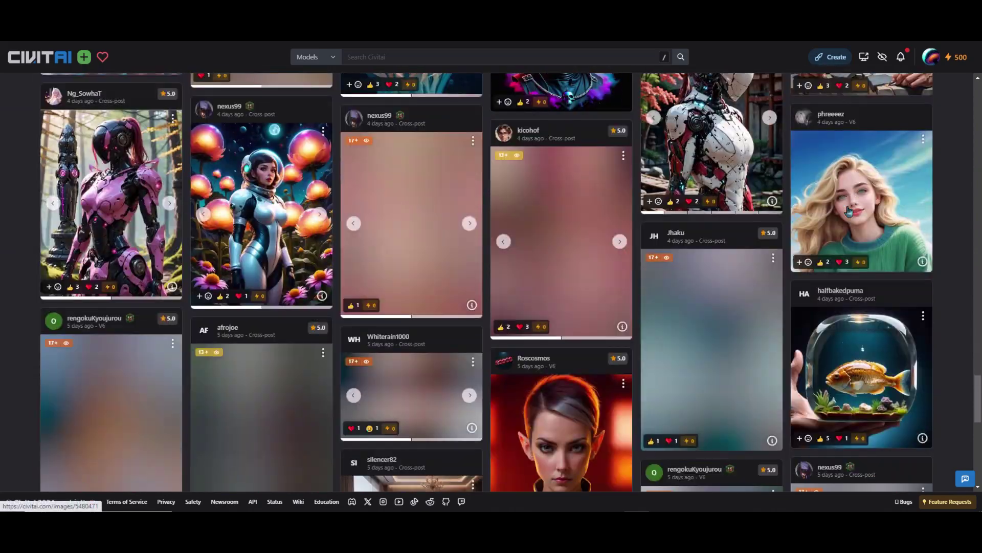
pyautogui.scroll(-15, 848, 210)
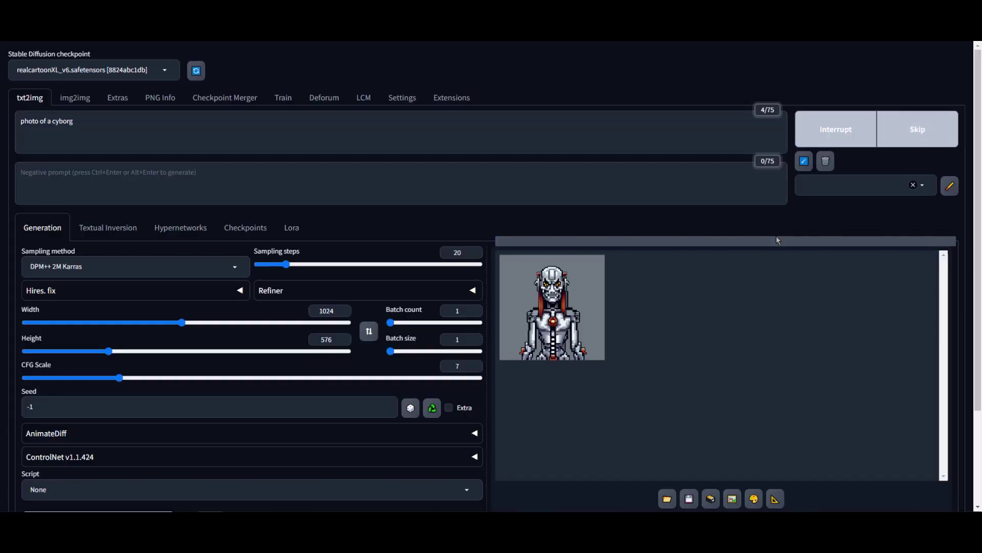
# Generate the cyborg with realcartoonXL_v6 in Digital art, Comic book and Cinematic styles.
pyautogui.click(864, 189)
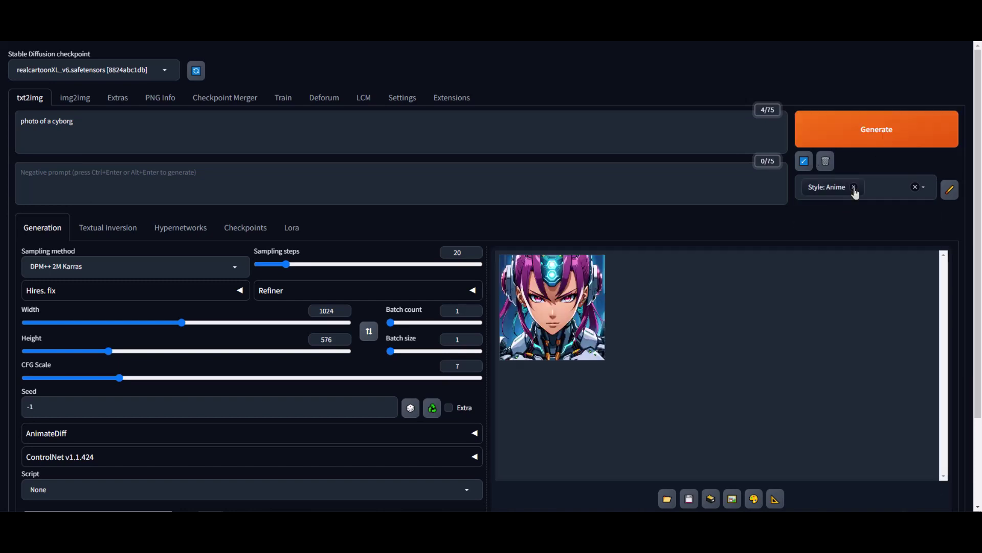
pyautogui.click(876, 144)
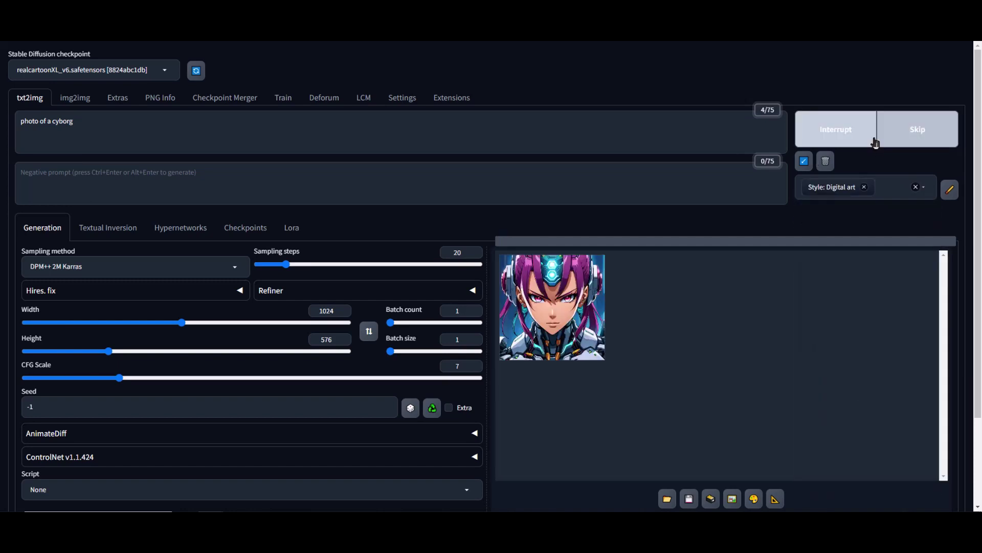
pyautogui.click(882, 144)
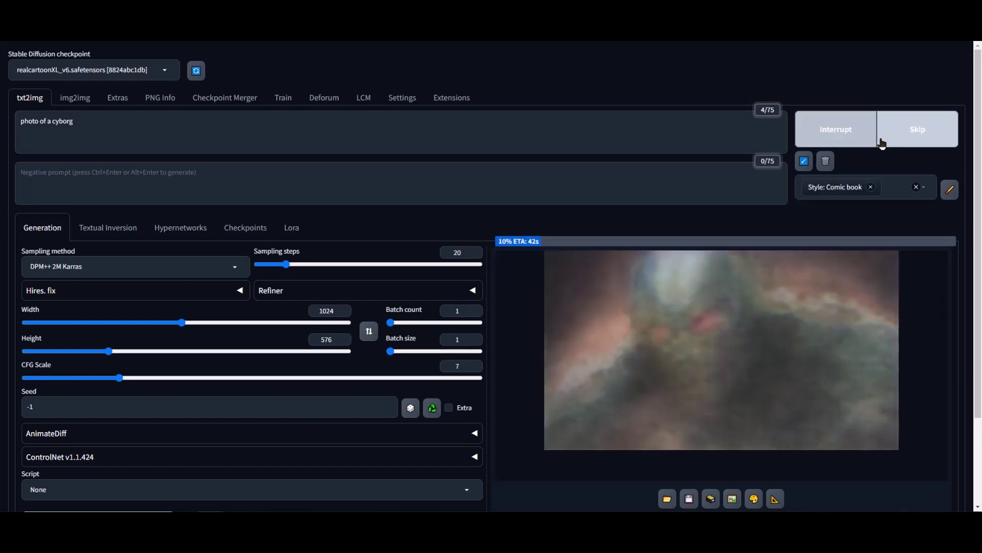
pyautogui.click(870, 187)
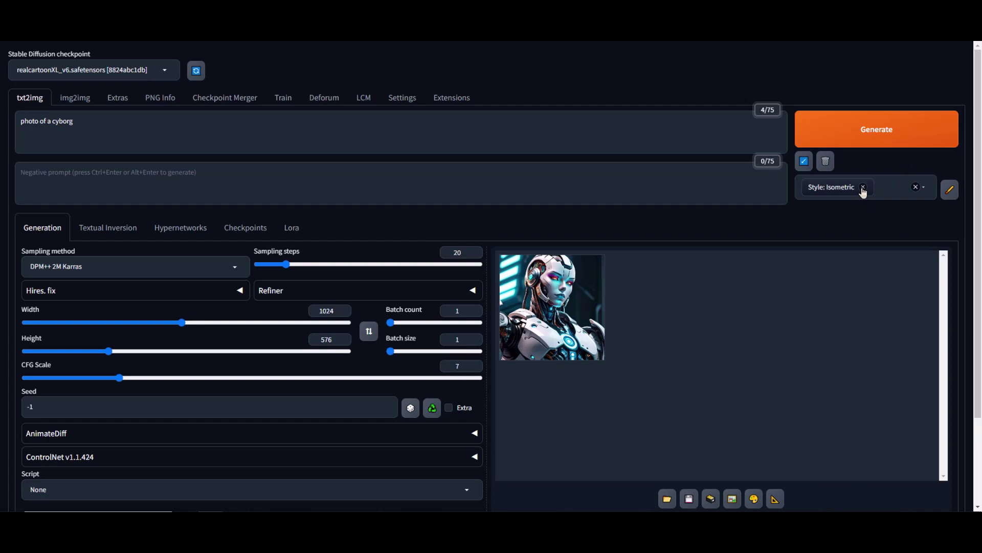
pyautogui.click(879, 141)
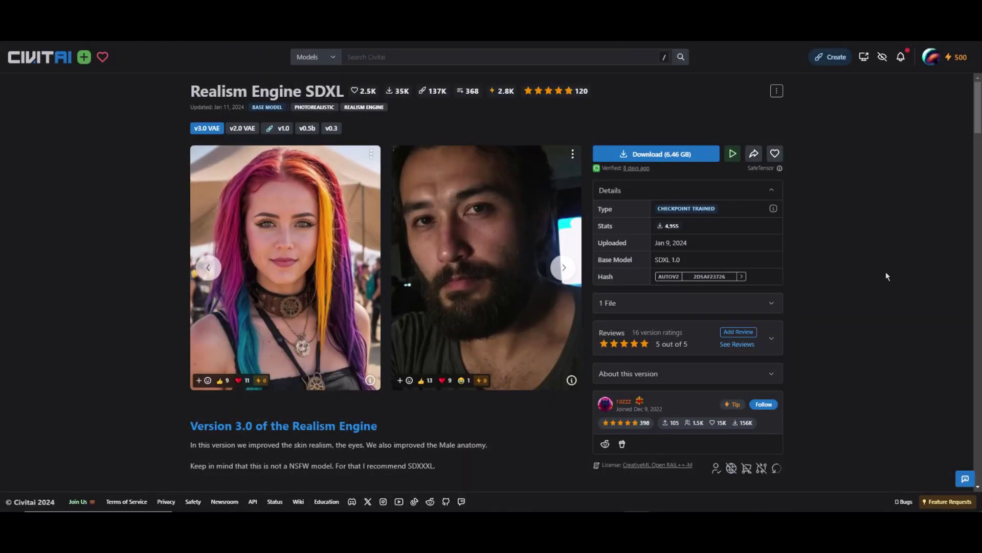
# Scroll the Realism Engine SDXL page past Discussion and through its Gallery images.
pyautogui.scroll(-10, 886, 271)
pyautogui.scroll(-15, 843, 281)
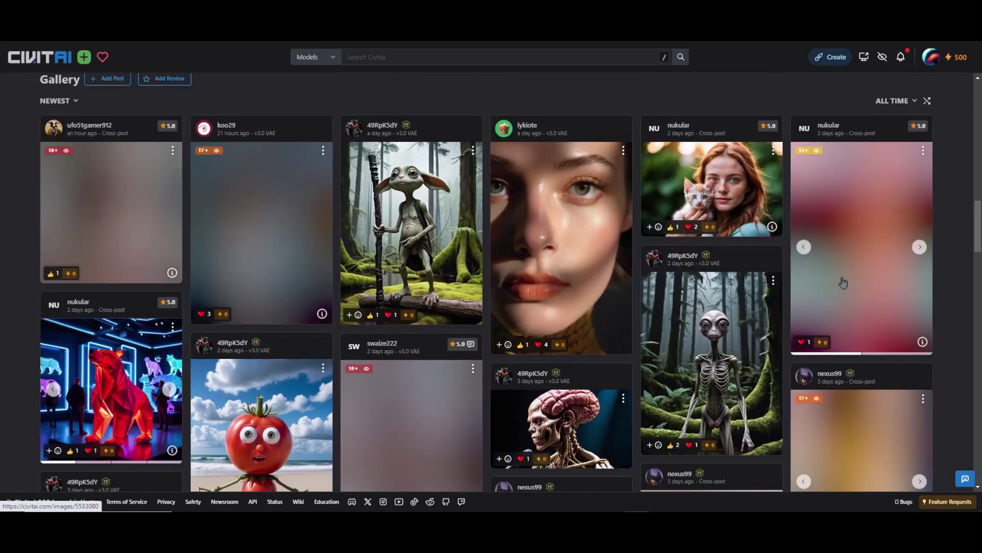
pyautogui.scroll(-12, 830, 287)
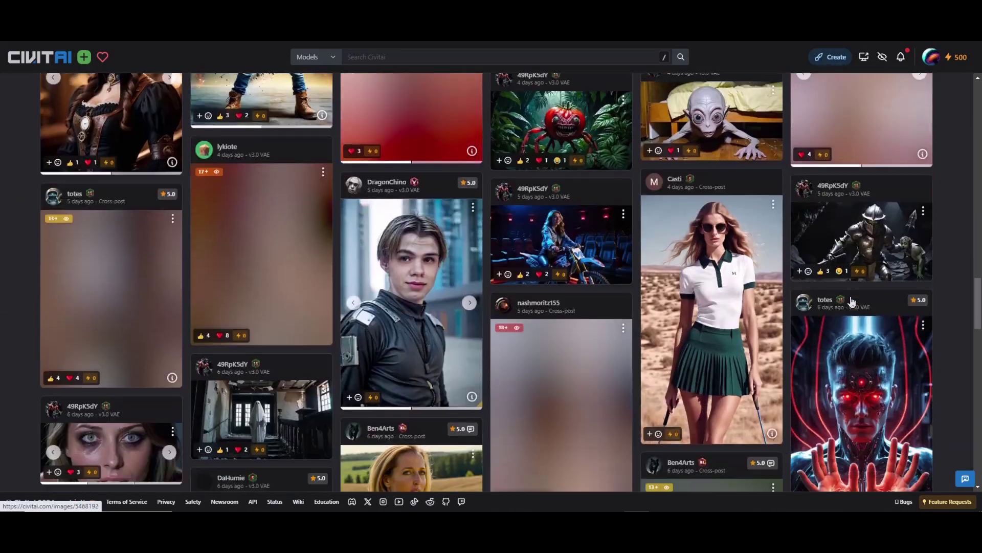
pyautogui.scroll(-15, 719, 342)
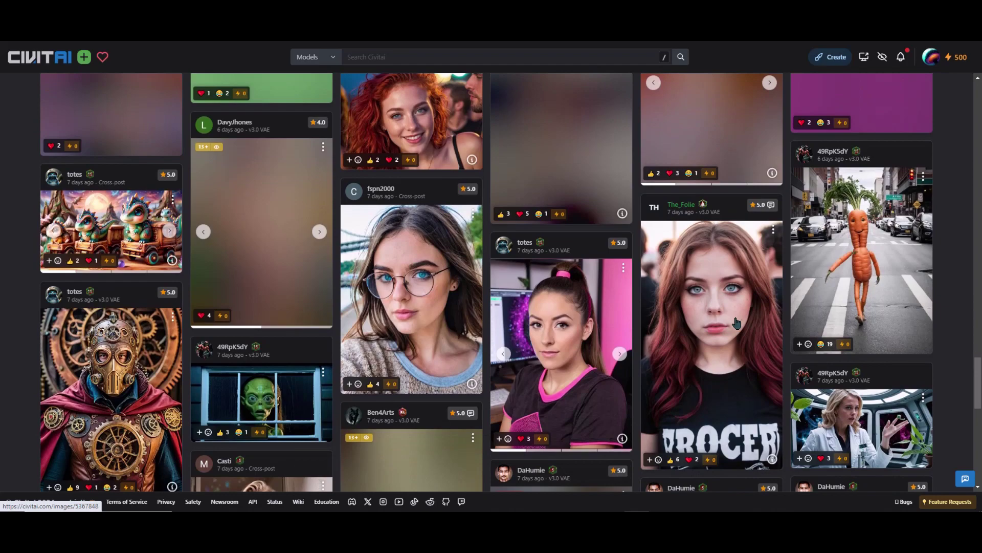
pyautogui.scroll(-5, 765, 295)
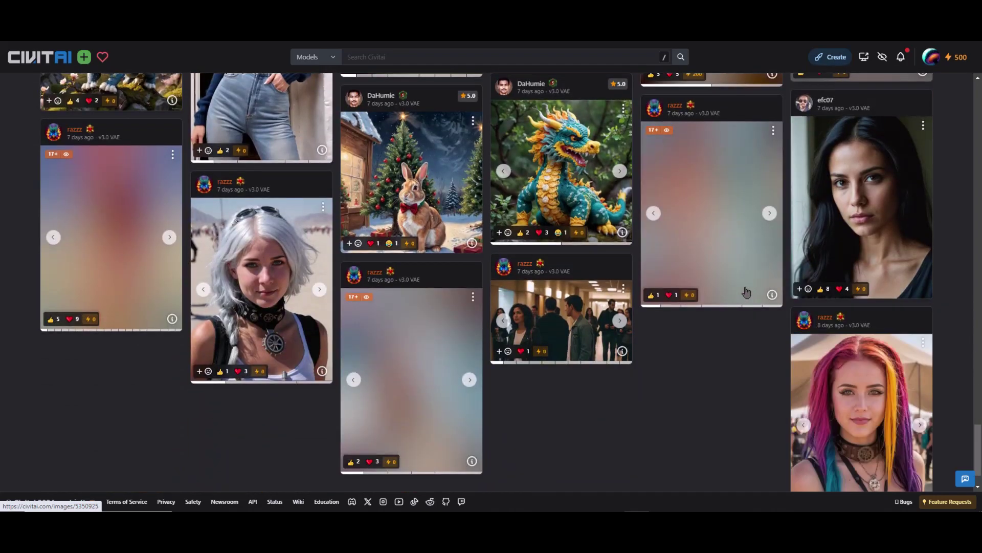
pyautogui.scroll(-1, 746, 292)
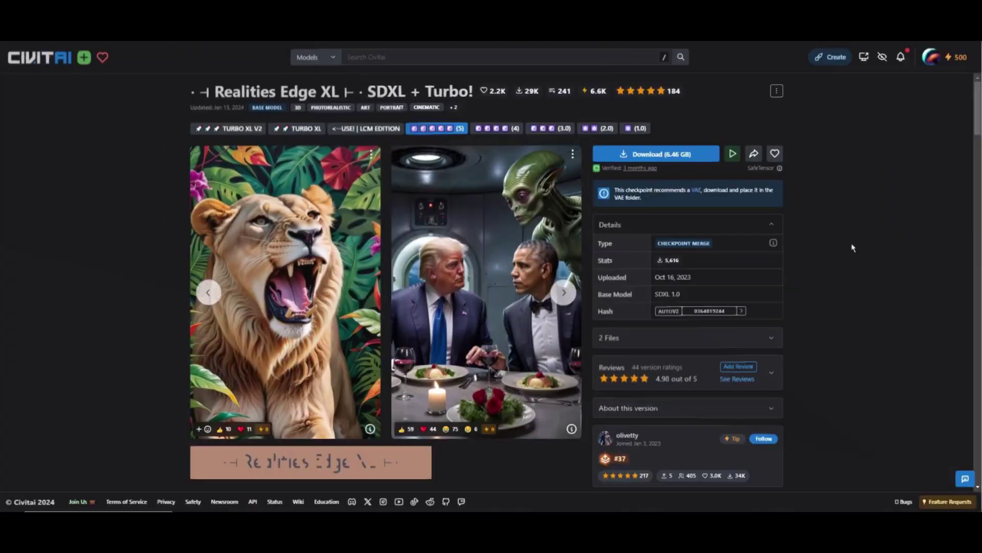
# Scroll the Realities Edge XL page past its description and Discussion into the Gallery.
pyautogui.scroll(-15, 845, 230)
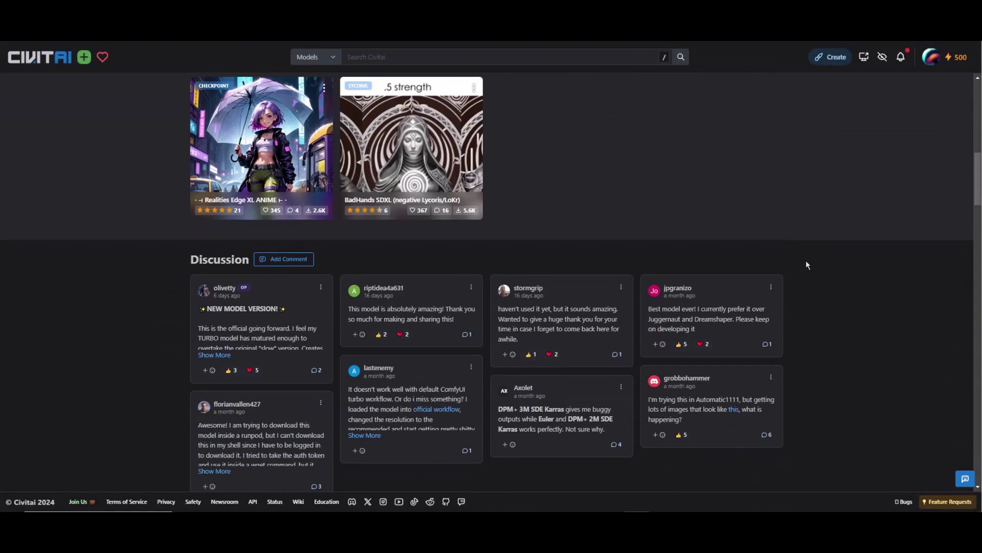
pyautogui.scroll(-10, 835, 241)
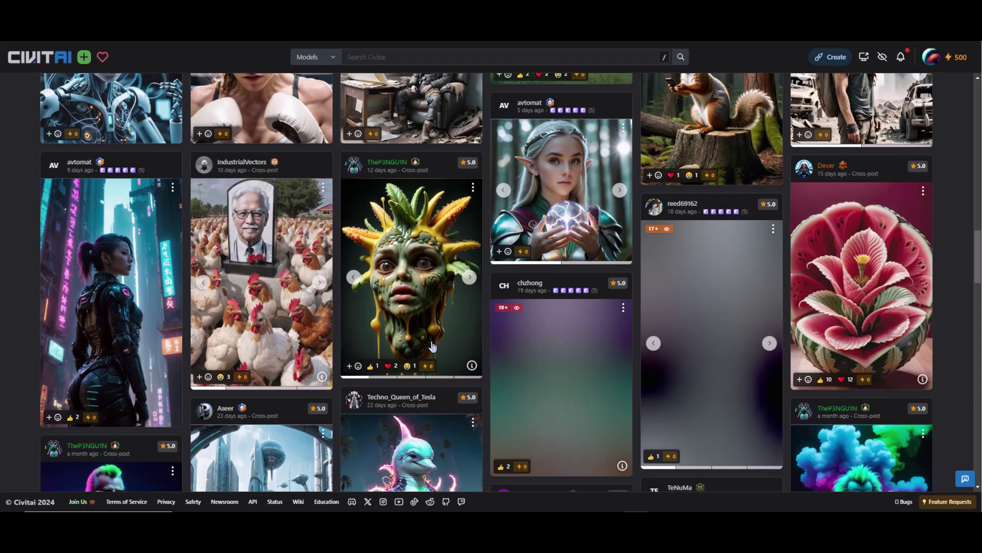
pyautogui.scroll(-5, 837, 278)
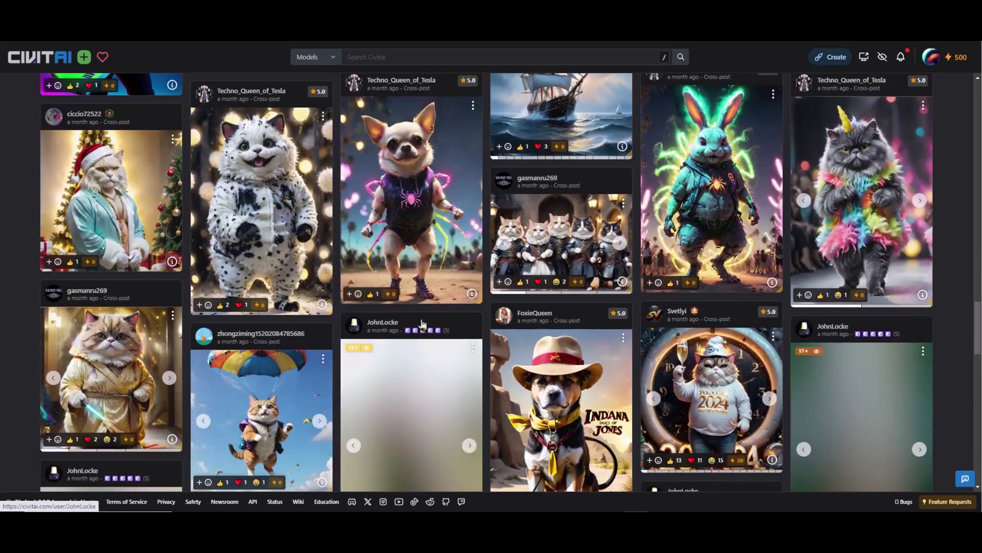
pyautogui.scroll(-6, 423, 323)
pyautogui.scroll(-15, 780, 309)
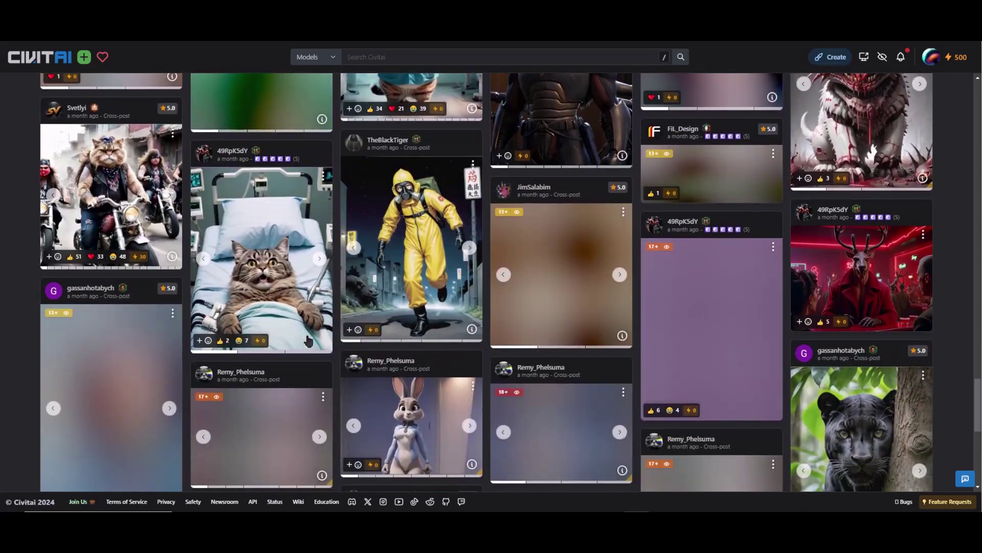
pyautogui.scroll(-15, 742, 264)
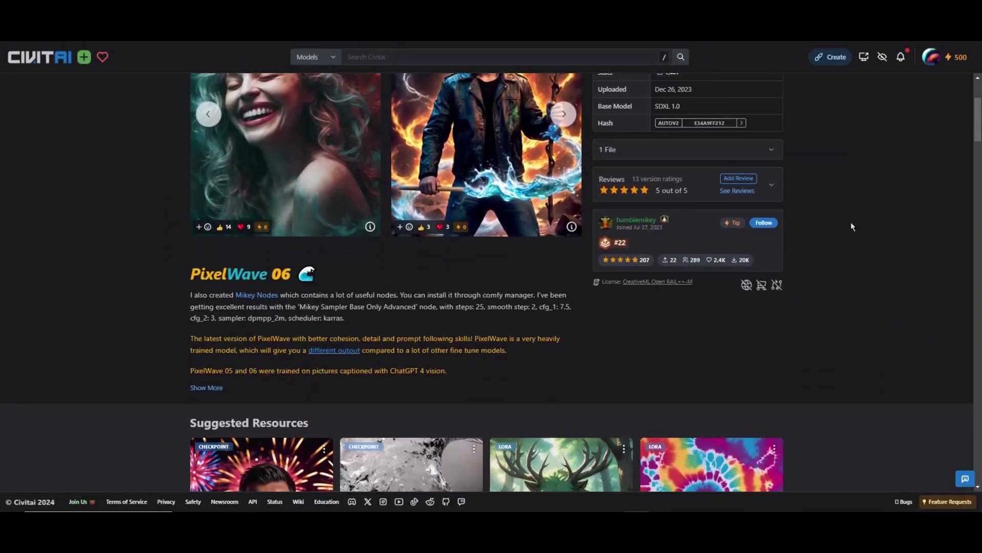
# Scroll the PixelWave 06 Gallery to images like the giraffe portrait and tavern cat.
pyautogui.scroll(-12, 823, 249)
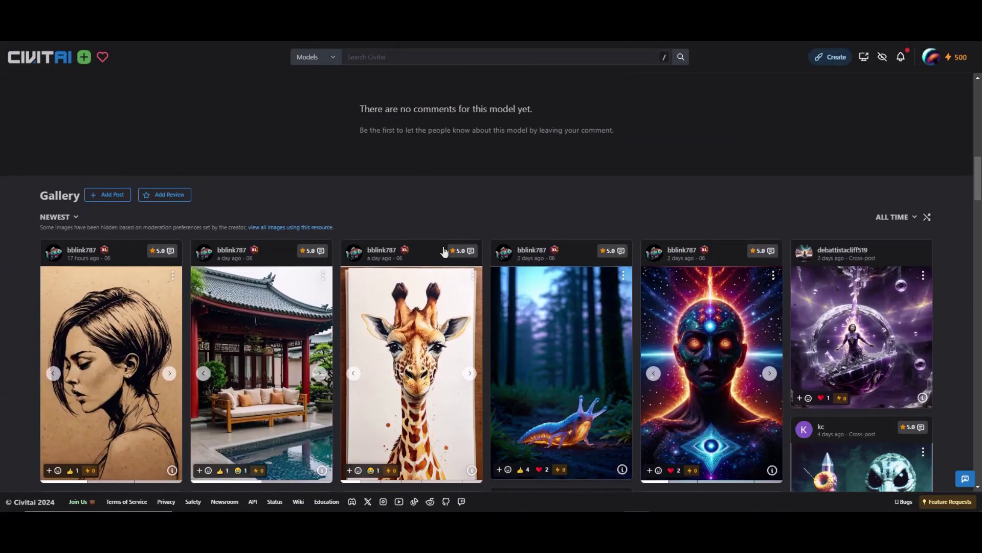
pyautogui.scroll(-11, 778, 285)
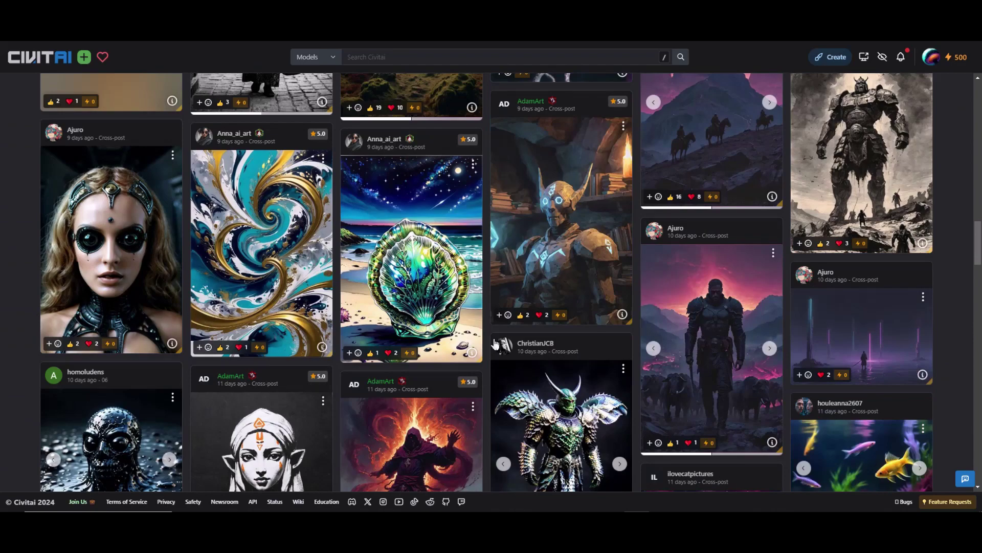
pyautogui.scroll(-15, 587, 399)
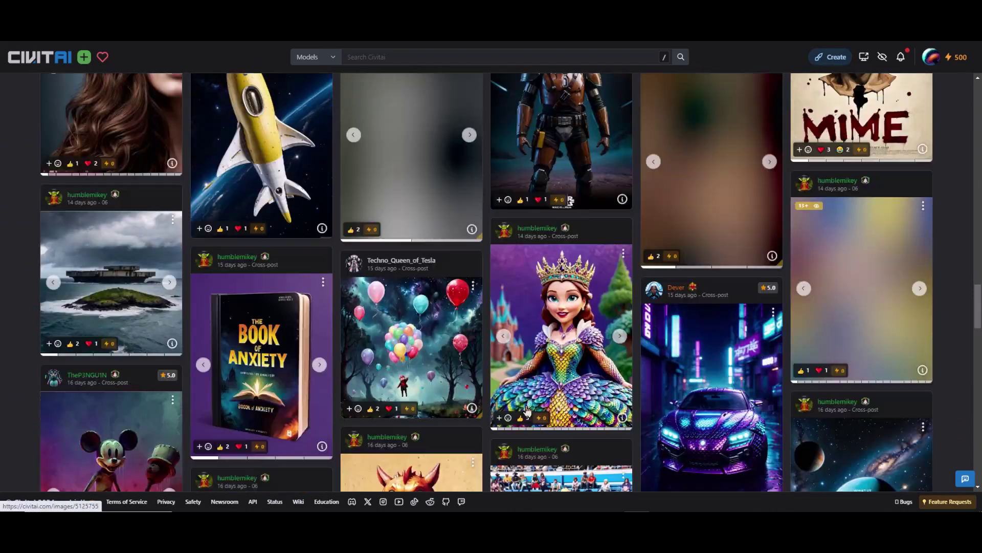
pyautogui.scroll(-11, 352, 348)
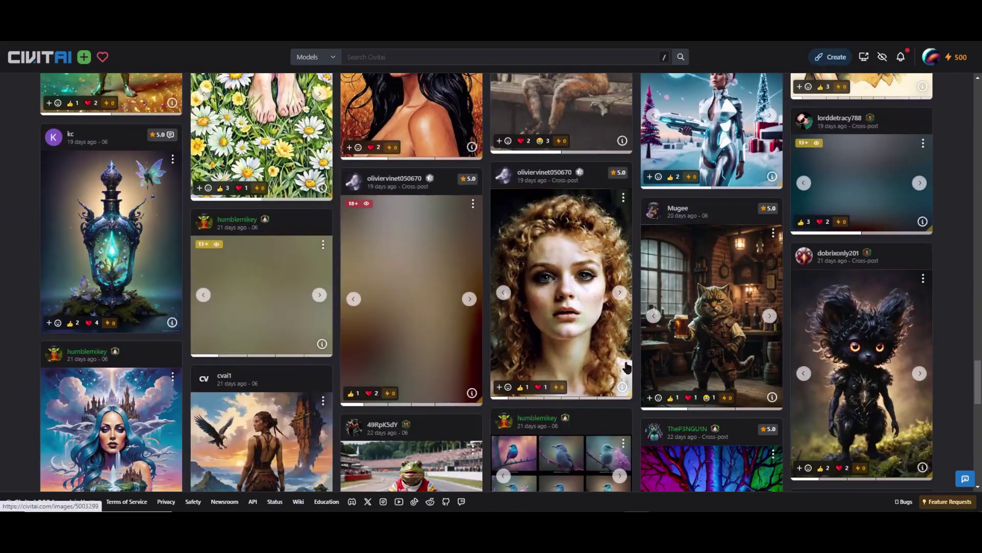
pyautogui.scroll(-6, 352, 347)
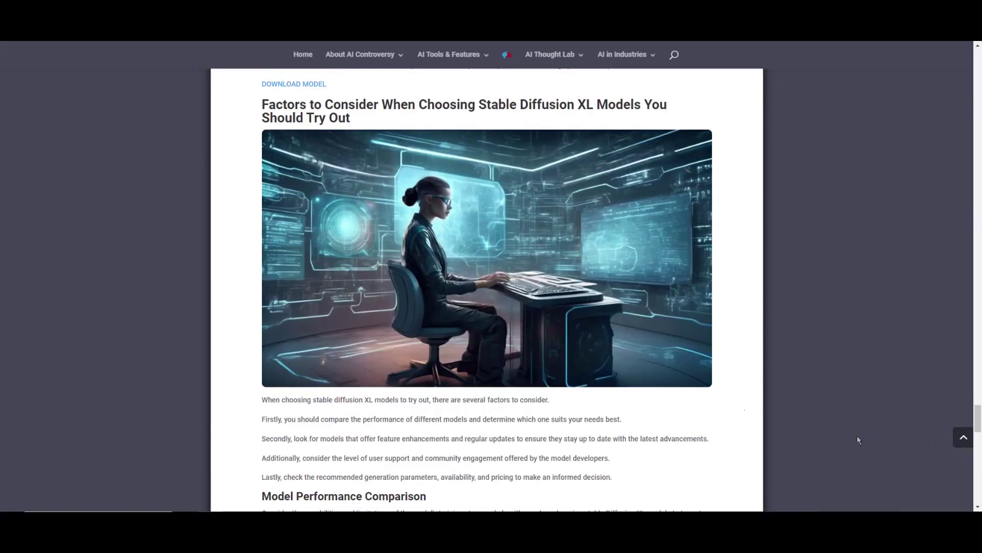
# Scroll the article from 'Factors to Consider' down to Known Issues and the Conclusion.
pyautogui.scroll(-3, 589, 256)
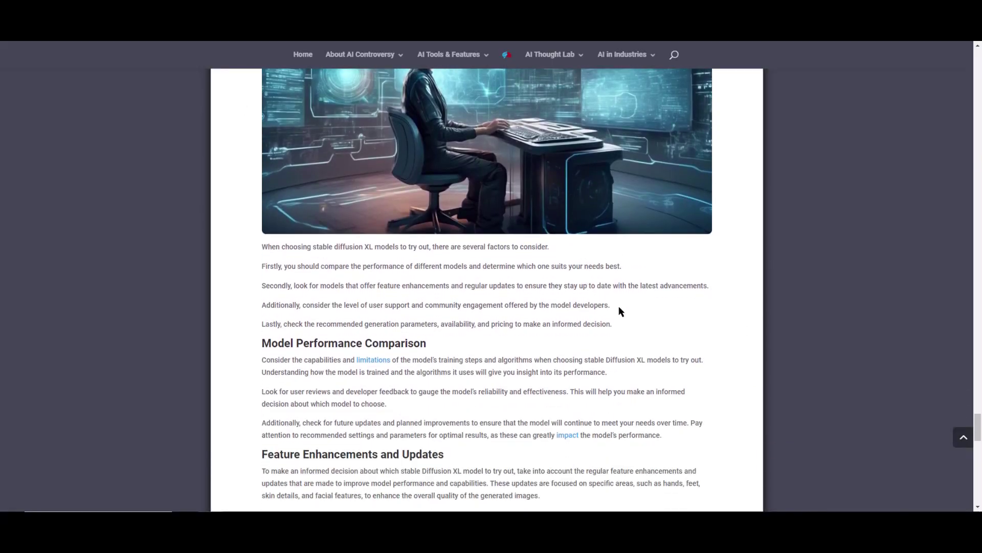
pyautogui.scroll(-4, 564, 368)
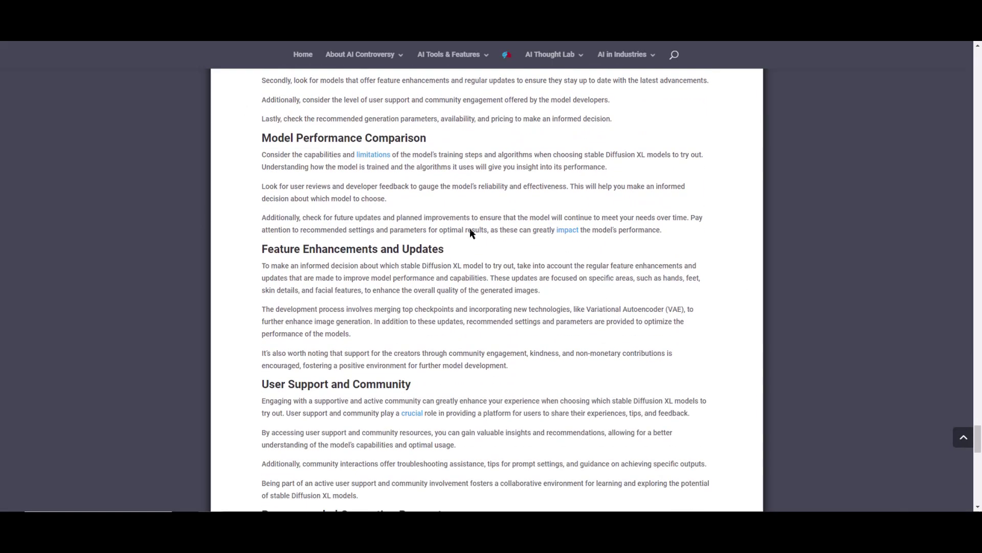
pyautogui.scroll(-3, 485, 274)
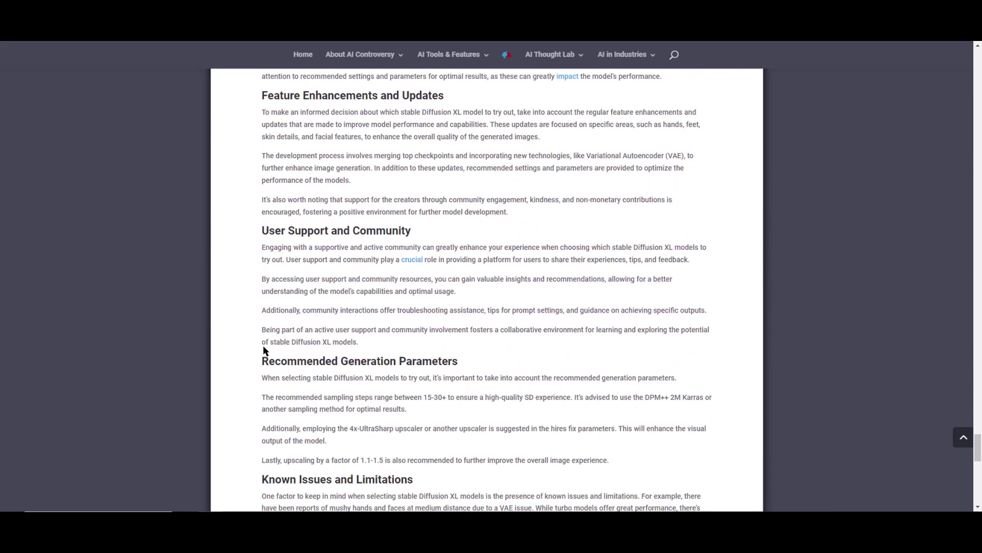
pyautogui.scroll(-5, 415, 231)
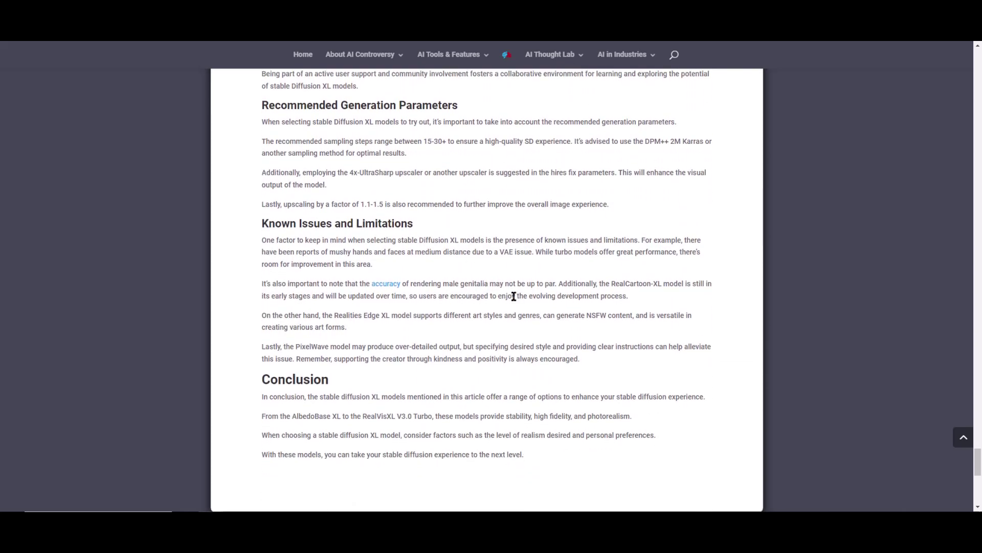